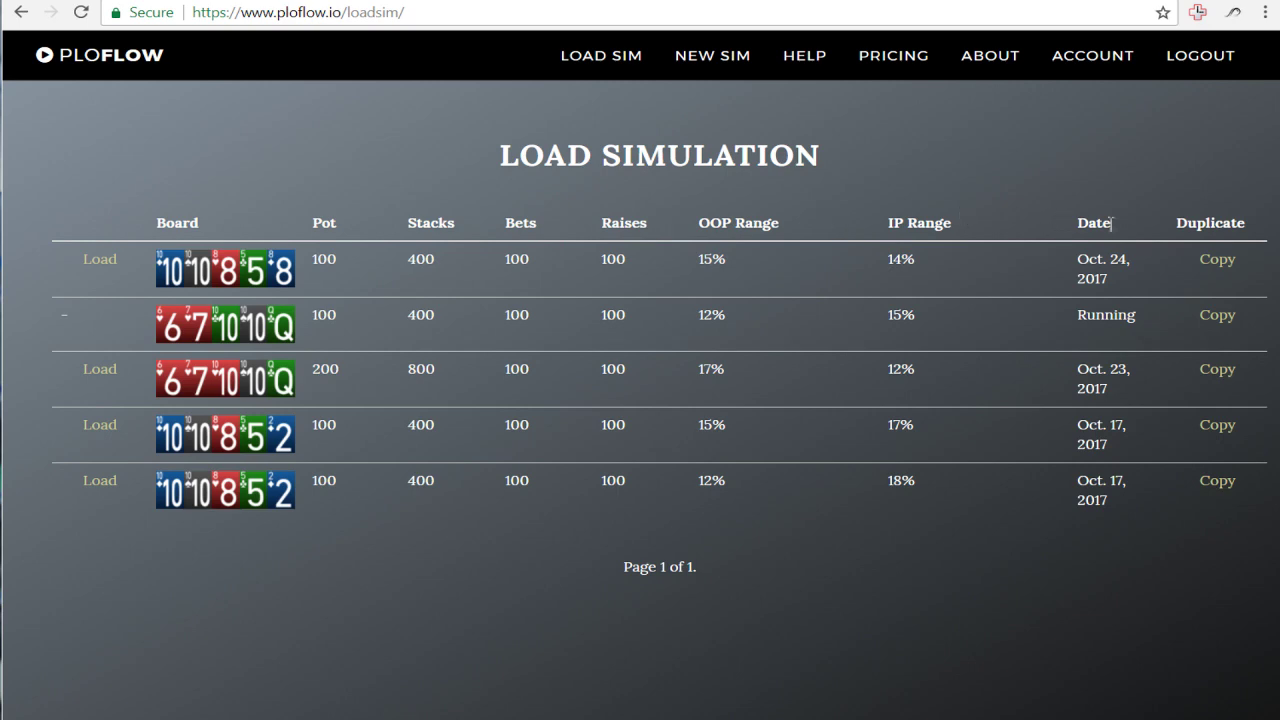
Step: Open a copy of the Oct. 24 simulation to view its setup, and return to the list of saved simulations
left_click(1218, 262)
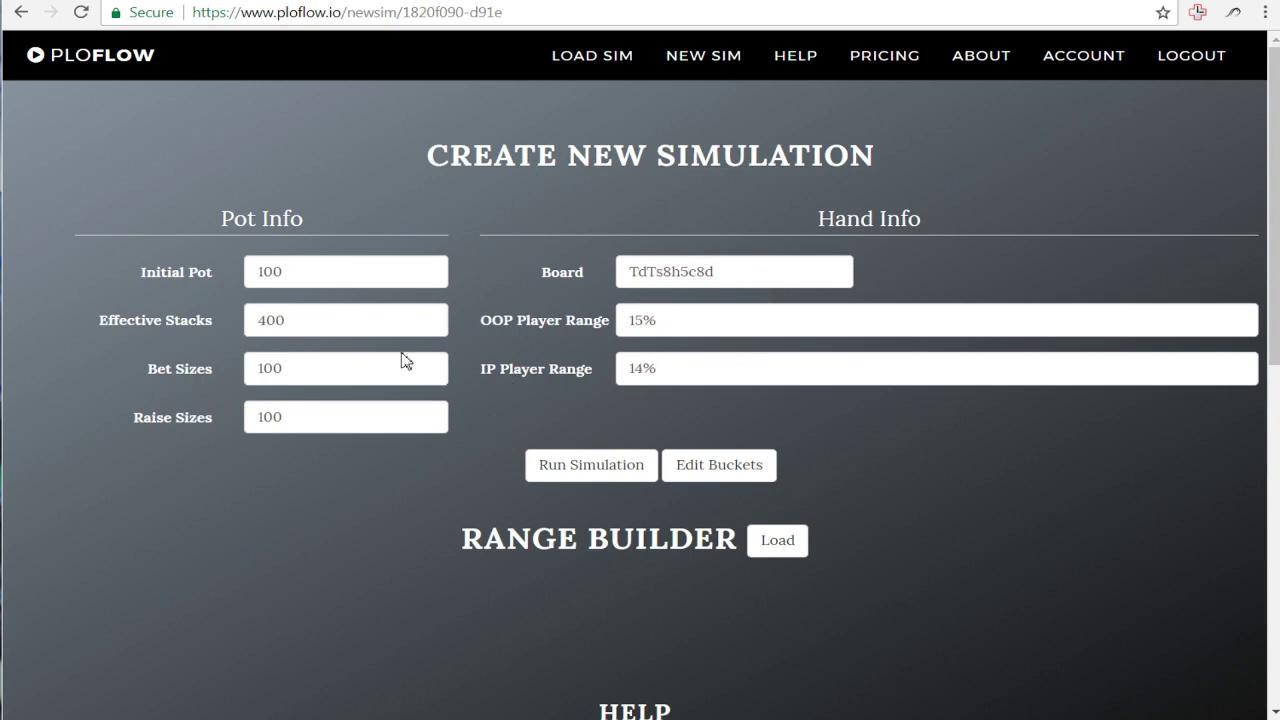
left_click(600, 62)
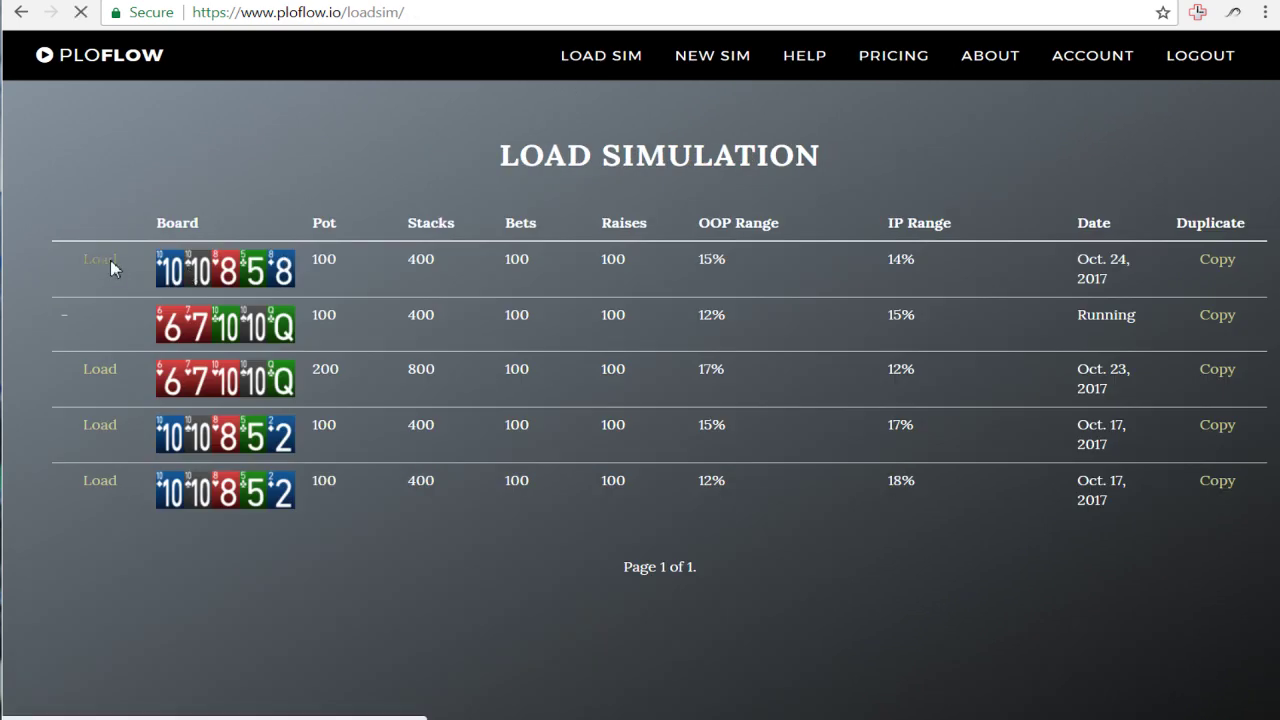
Step: Load the Oct. 24, 2017 simulation on the 10-10-8-5-8 board and view its sim info
left_click(111, 266)
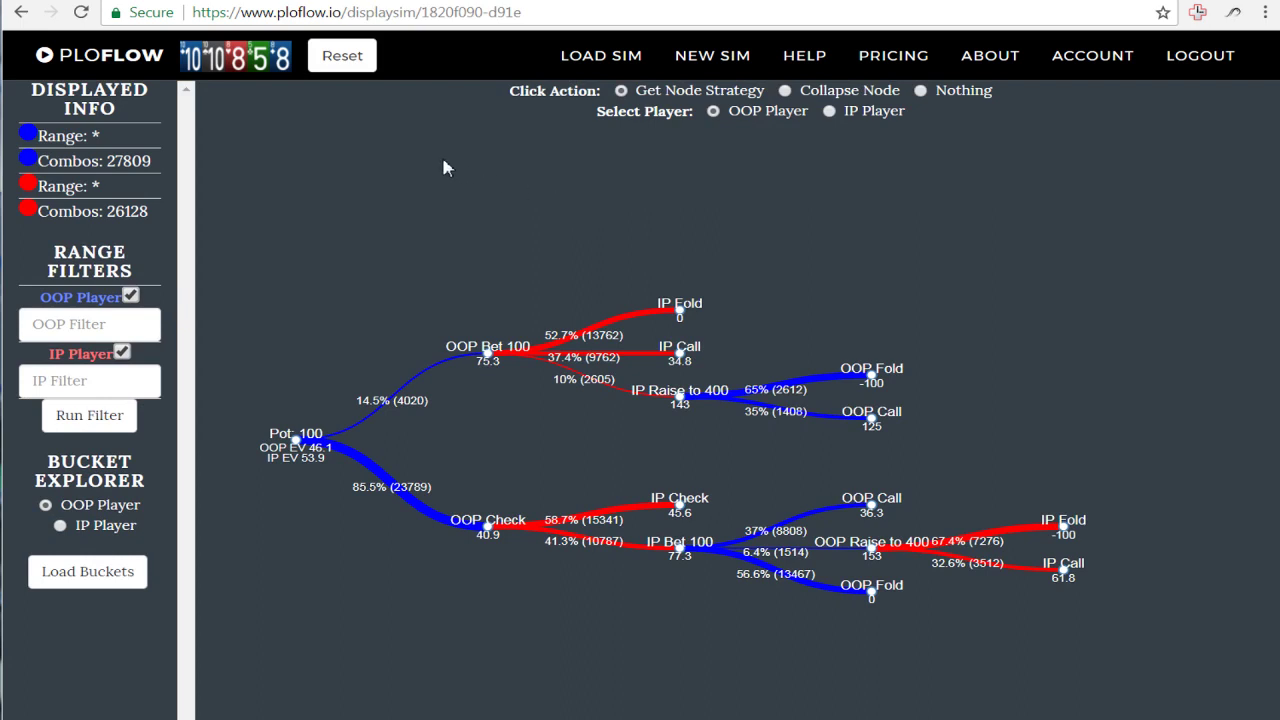
left_click(236, 60)
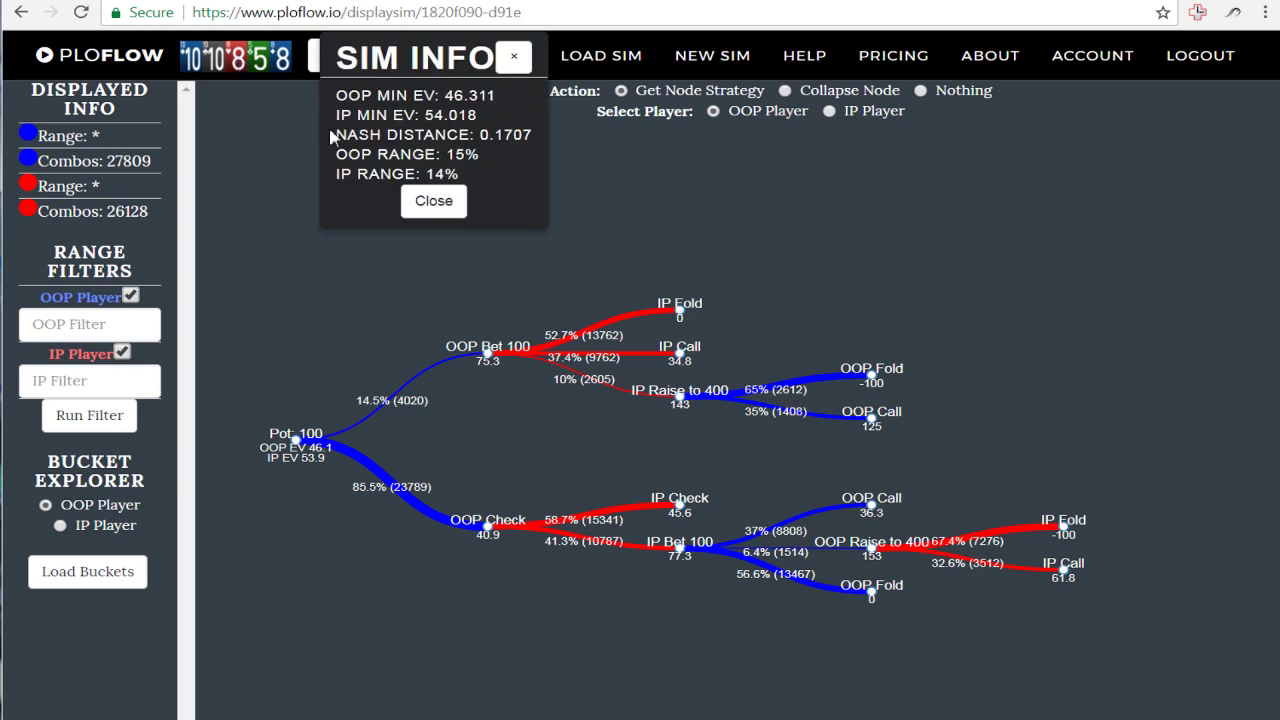
left_click(431, 201)
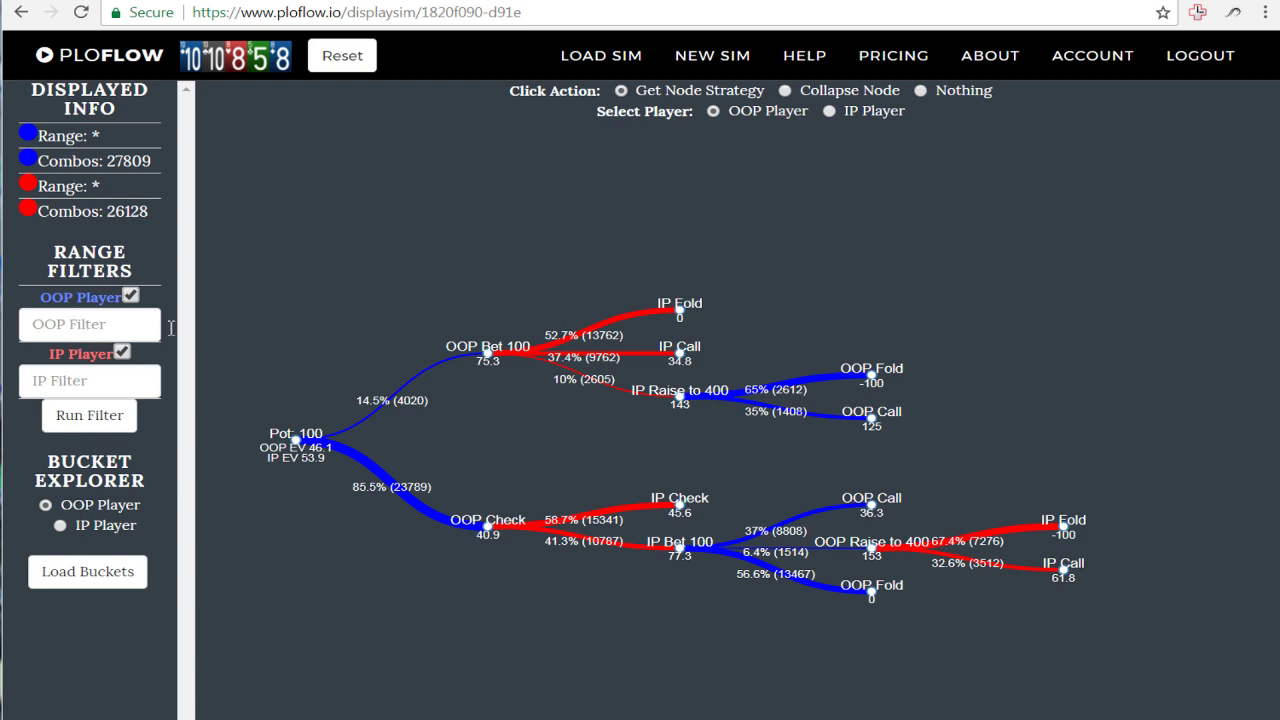
Step: Filter the OOP player's range to AAKQ and the IP player's range to TT, and run the filter
left_click(42, 334)
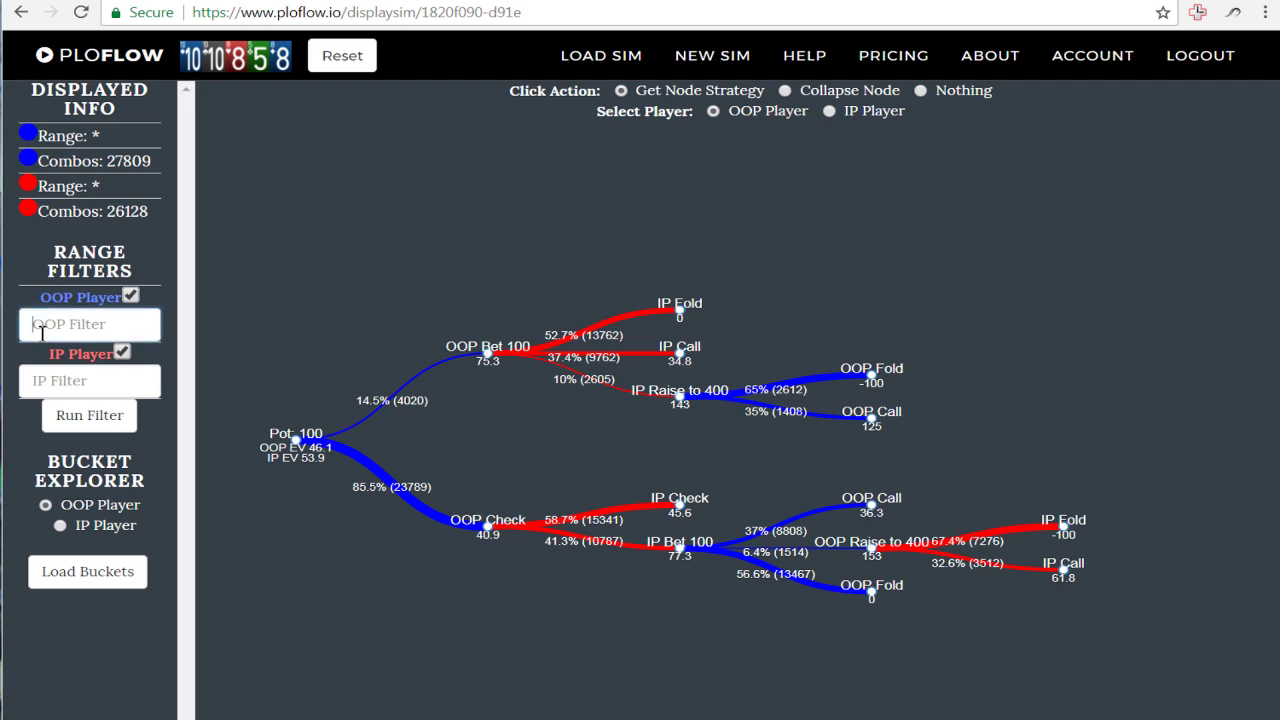
type("AAKQ")
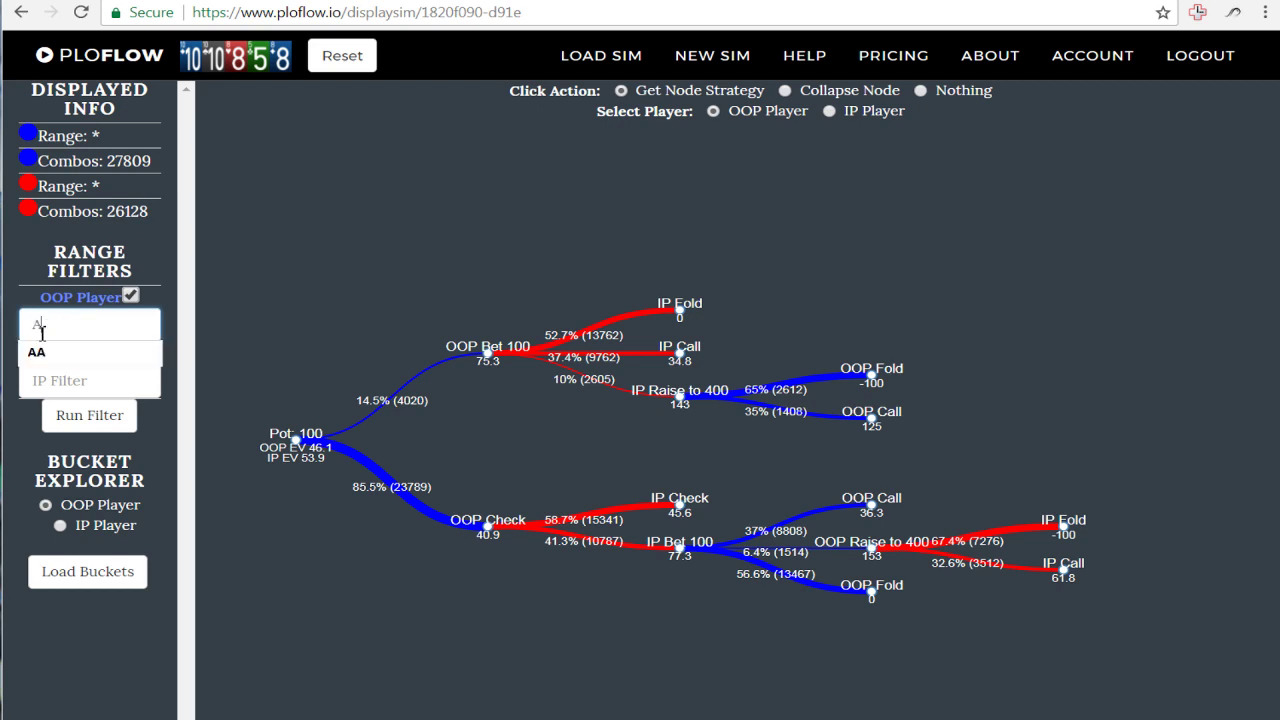
left_click(56, 381)
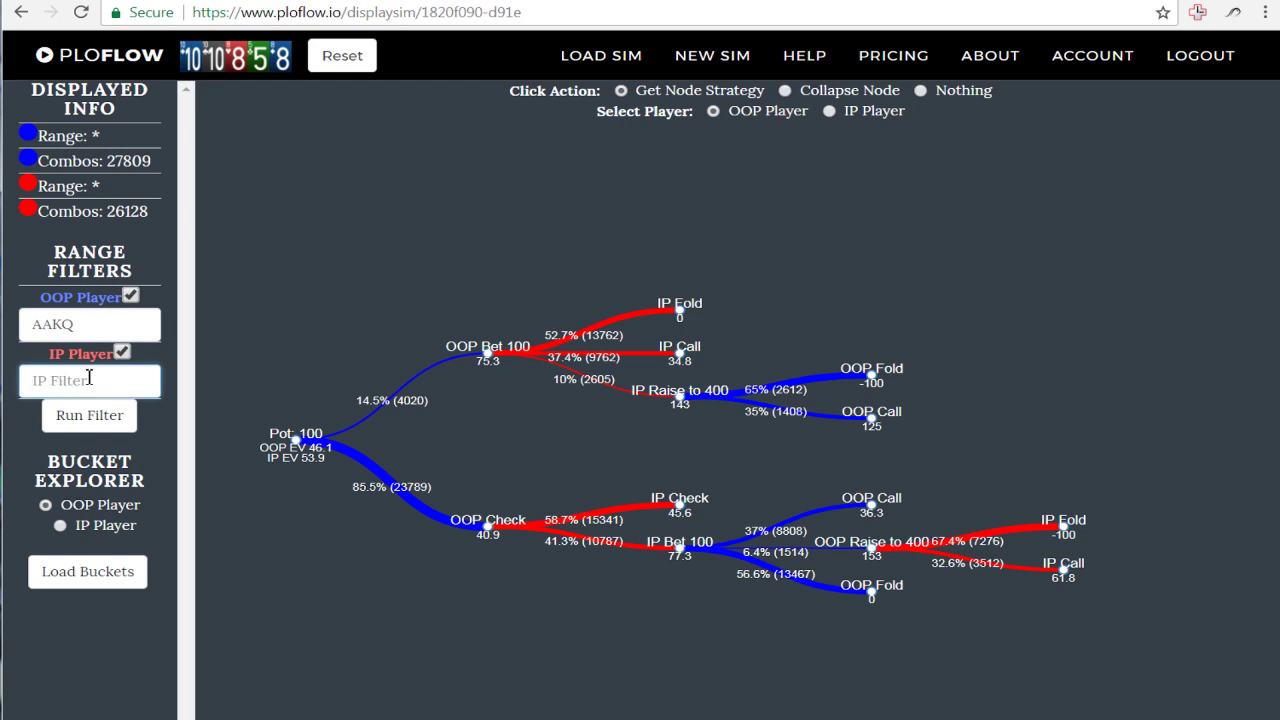
type("TT")
left_click(94, 428)
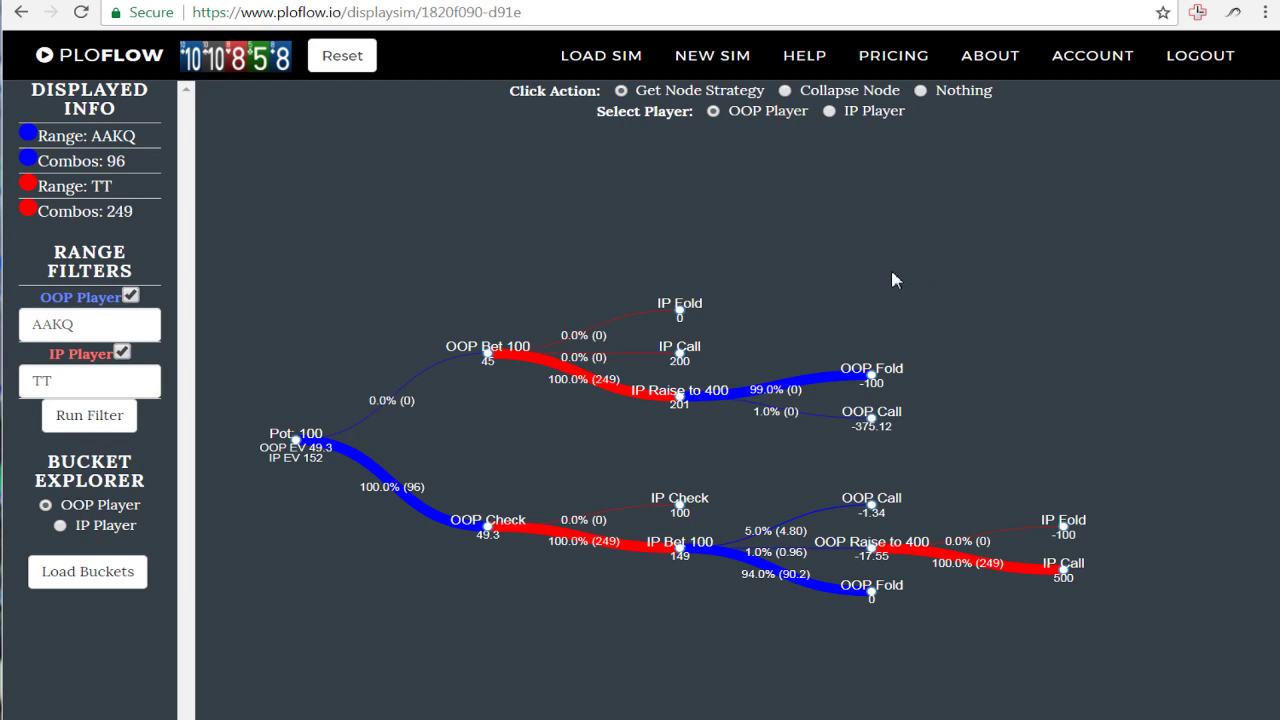
Step: Turn off the IP player's range, change the OOP filter to AAKT, and run the filter
left_click(122, 353)
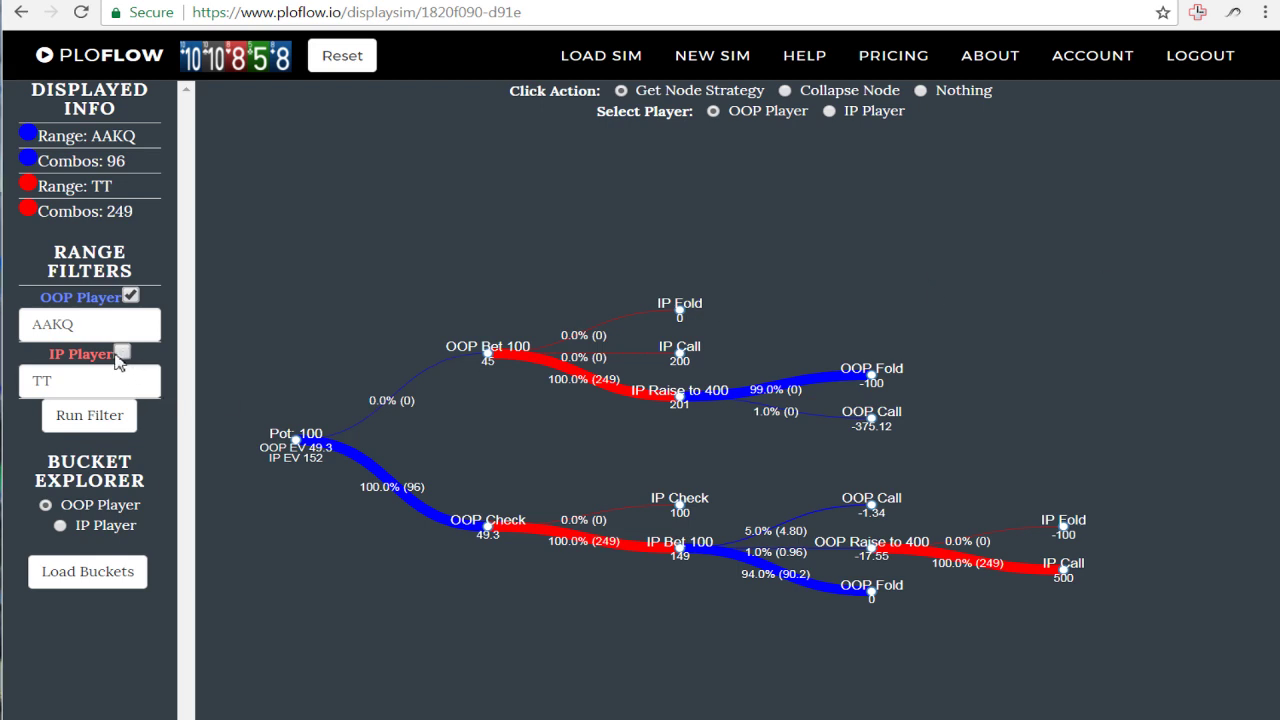
left_click(138, 327)
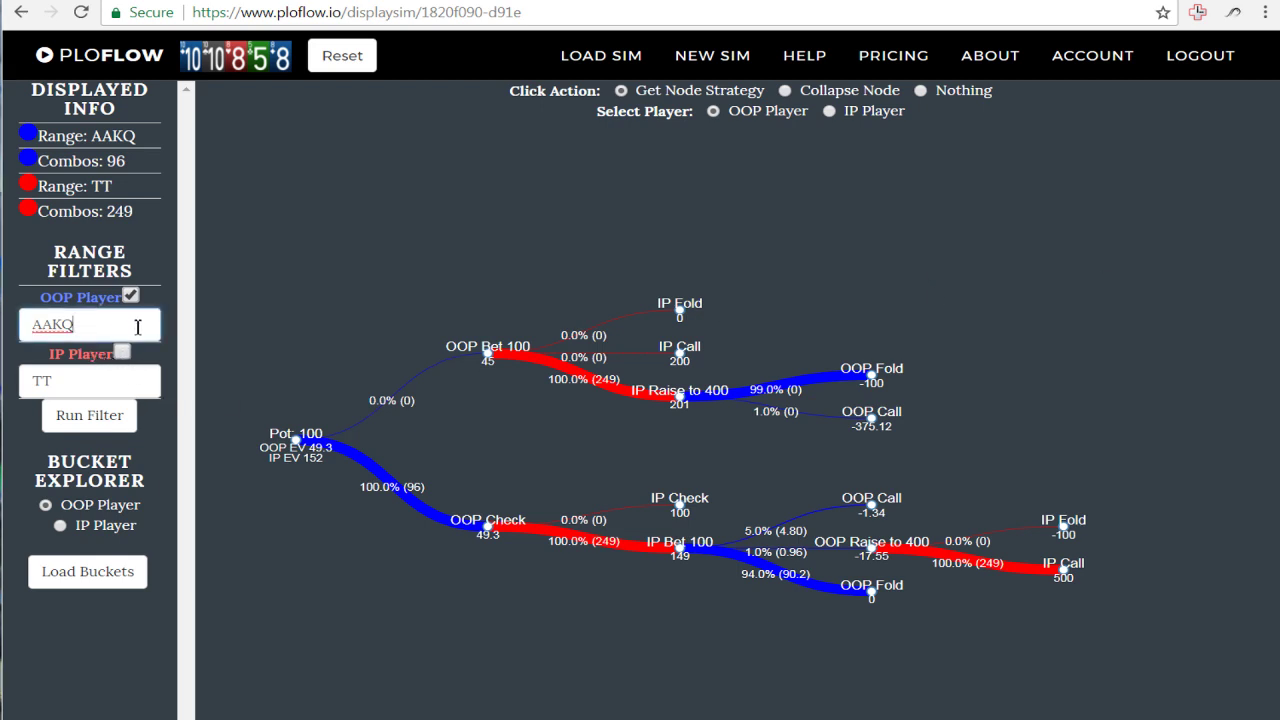
key("BackSpace")
left_click(92, 420)
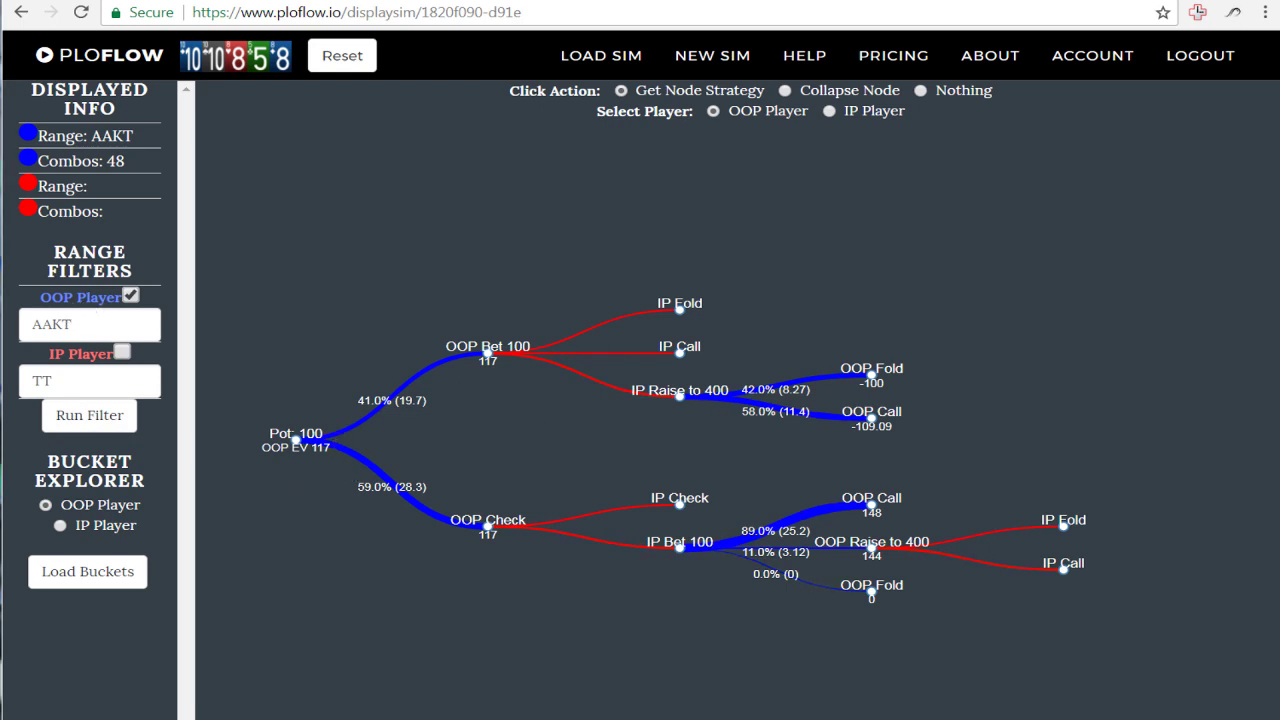
Step: Load the OOP player's buckets and display the strategies for 88 Quads No Blockers and T5 Full House No Blockers
left_click(91, 572)
scroll(96, 577, "down", 2)
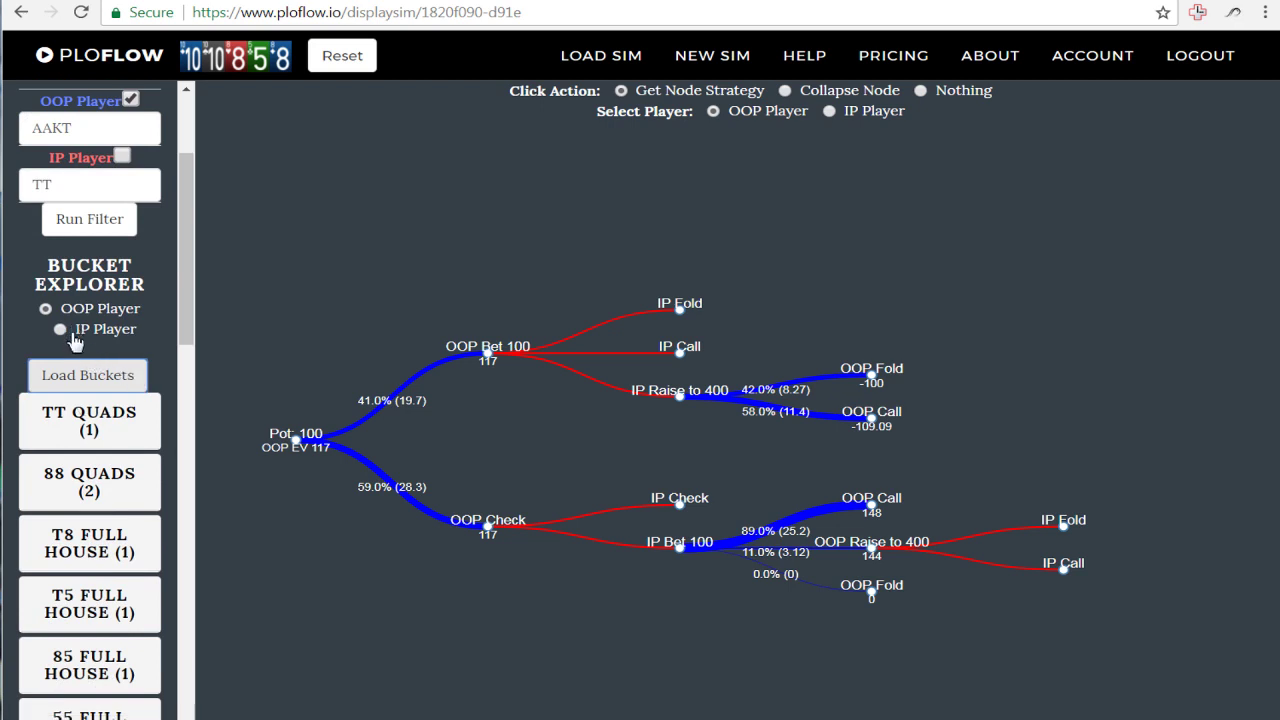
scroll(125, 445, "down", 1)
scroll(125, 445, "down", 2)
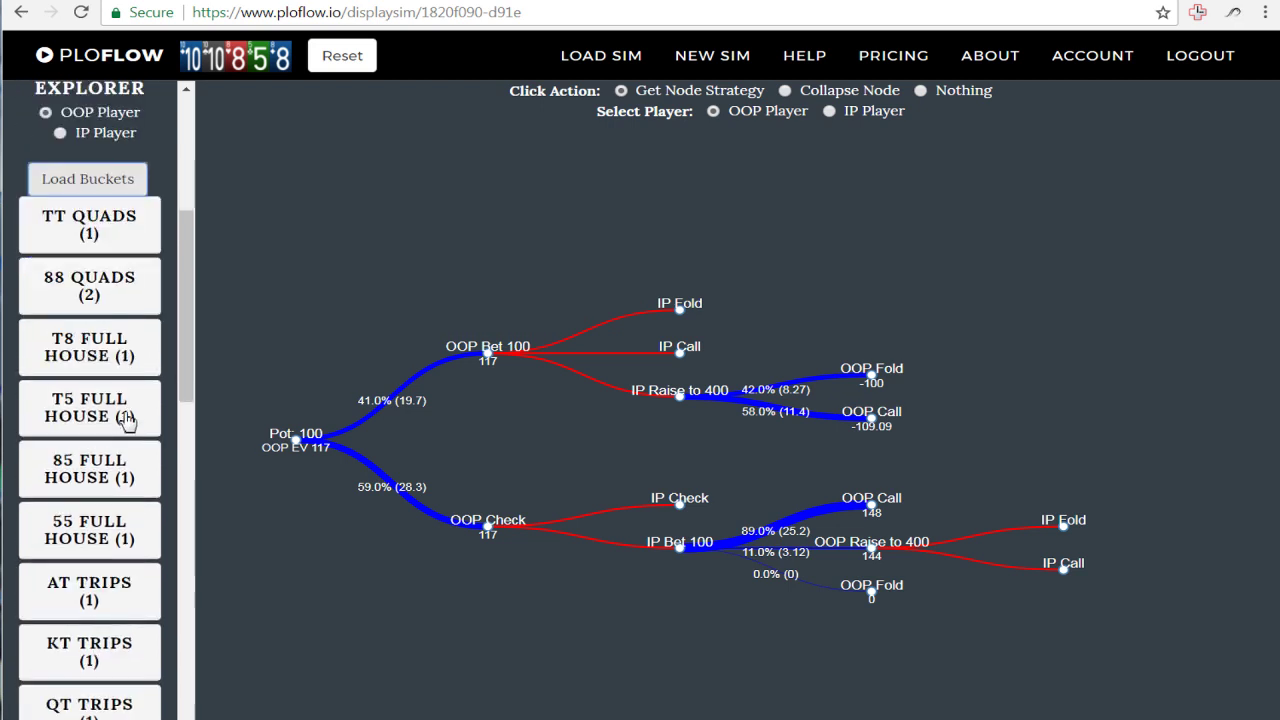
left_click(100, 285)
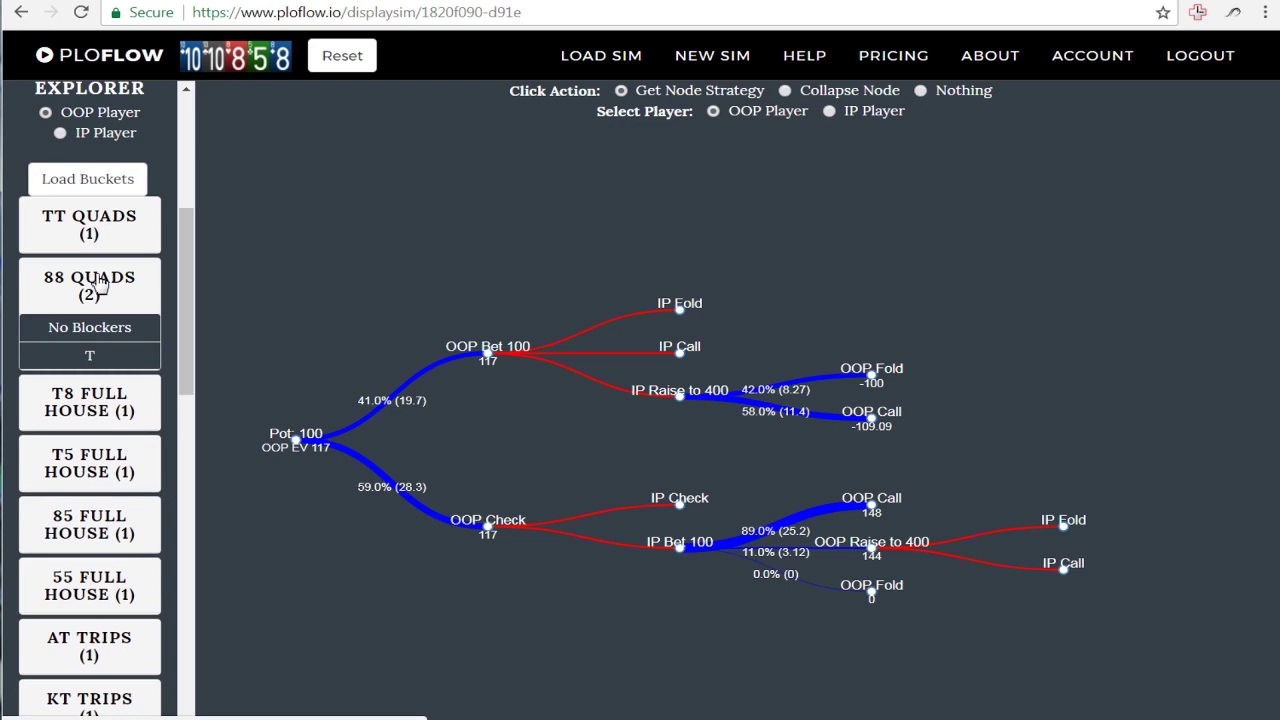
left_click(104, 330)
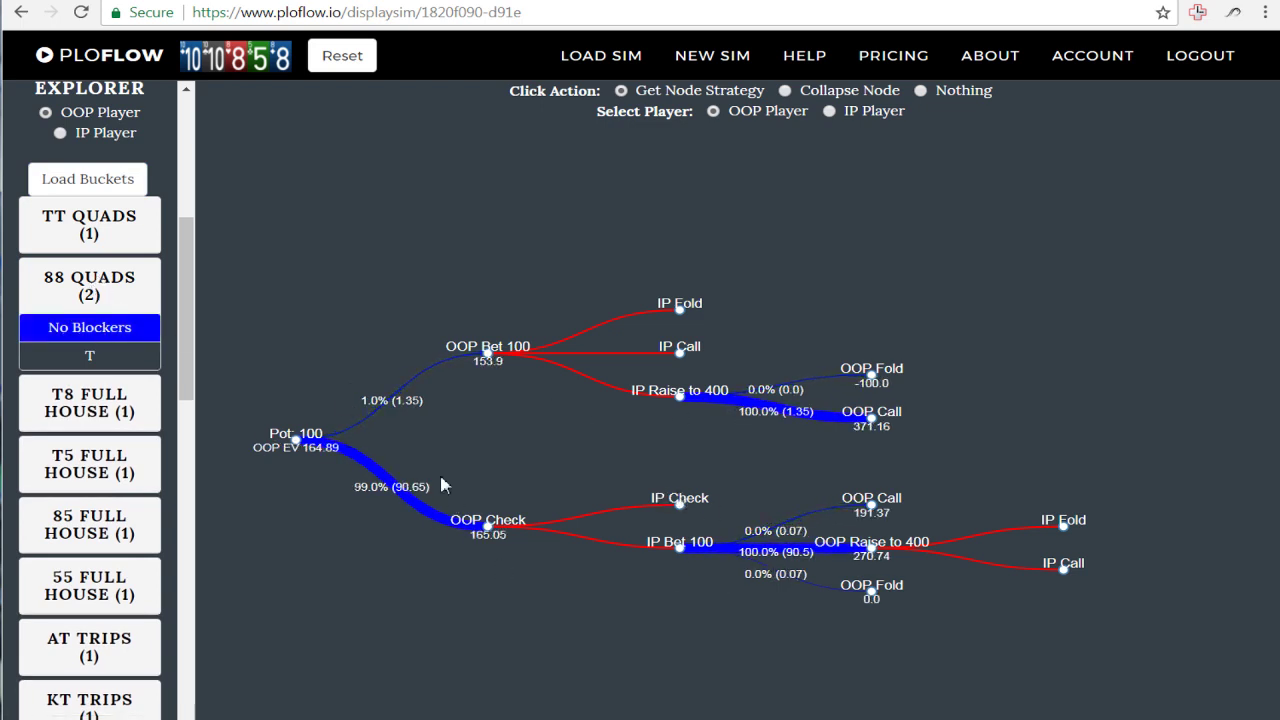
left_click(86, 466)
left_click(88, 505)
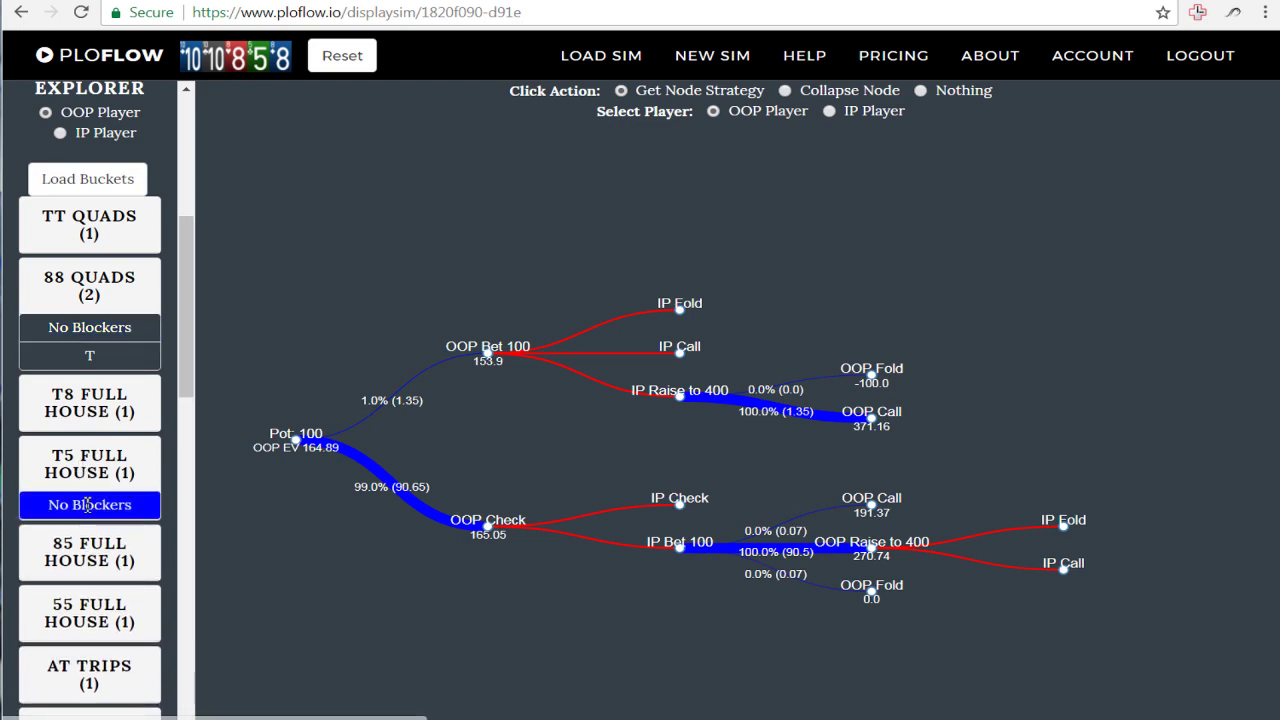
Step: Load the IP player's buckets and display the strategy for the 88 Quads No Blockers bucket
scroll(138, 483, "up", 2)
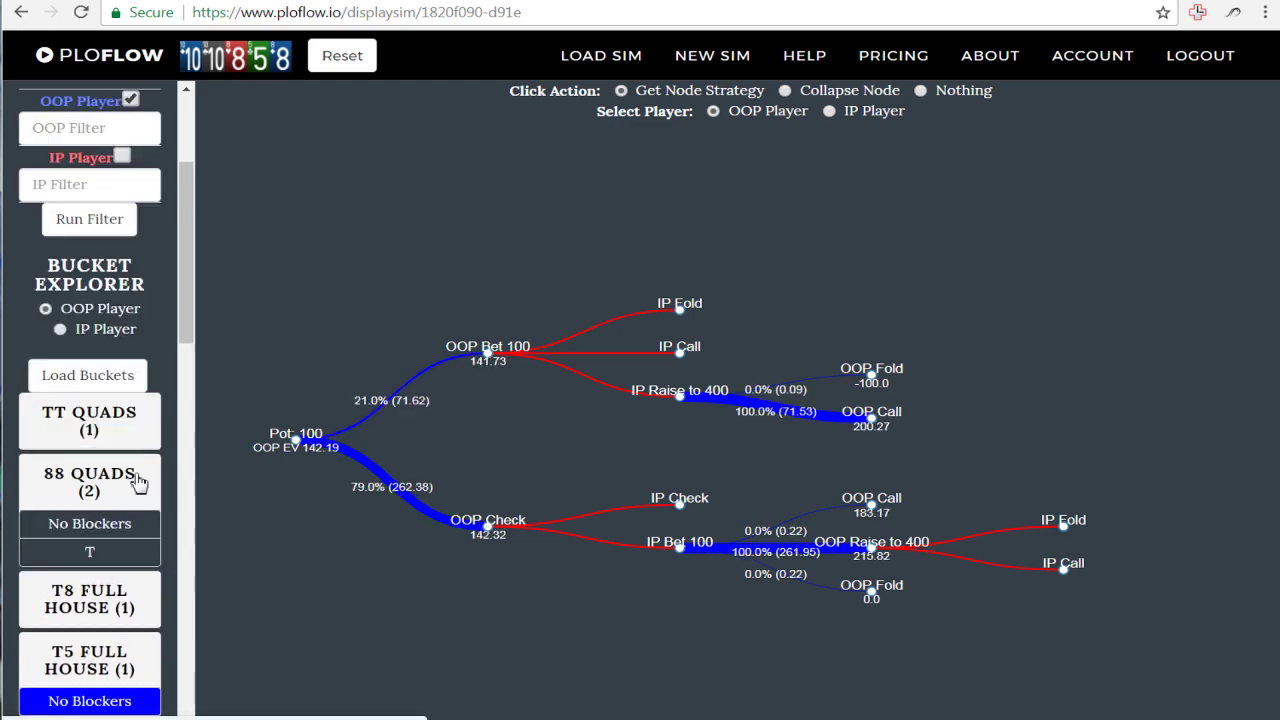
left_click(62, 330)
left_click(98, 388)
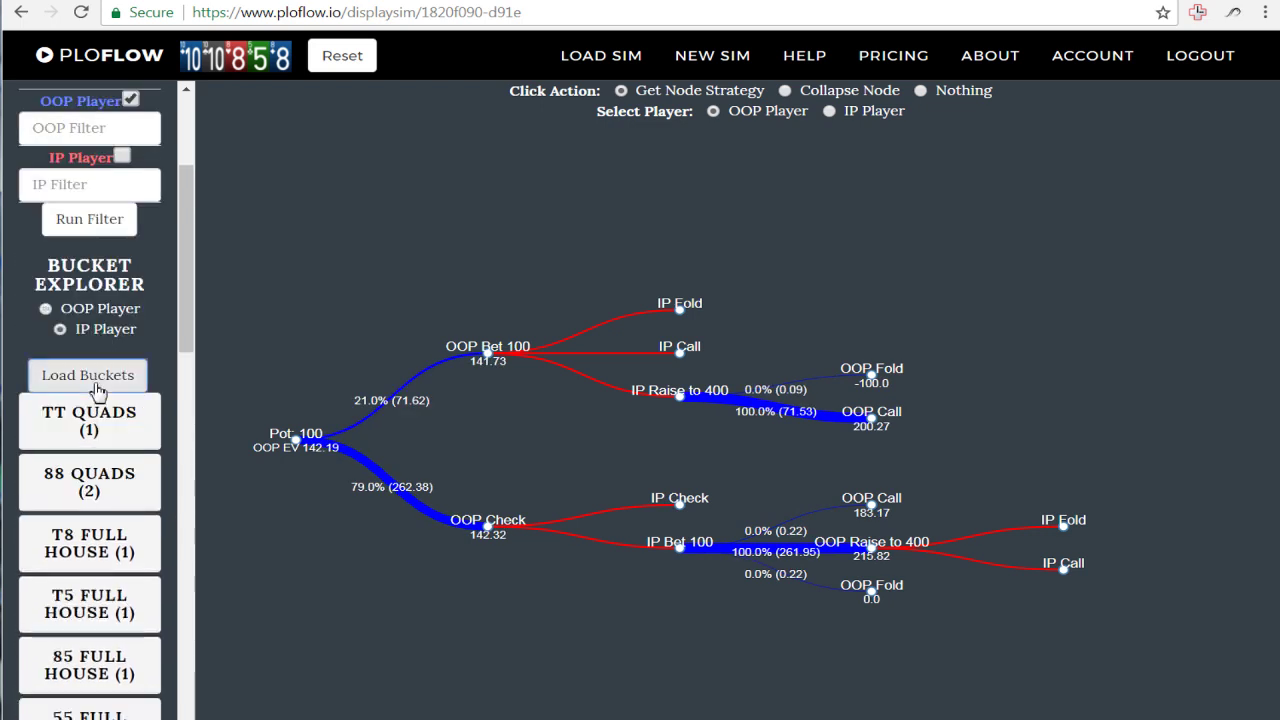
left_click(96, 488)
left_click(110, 520)
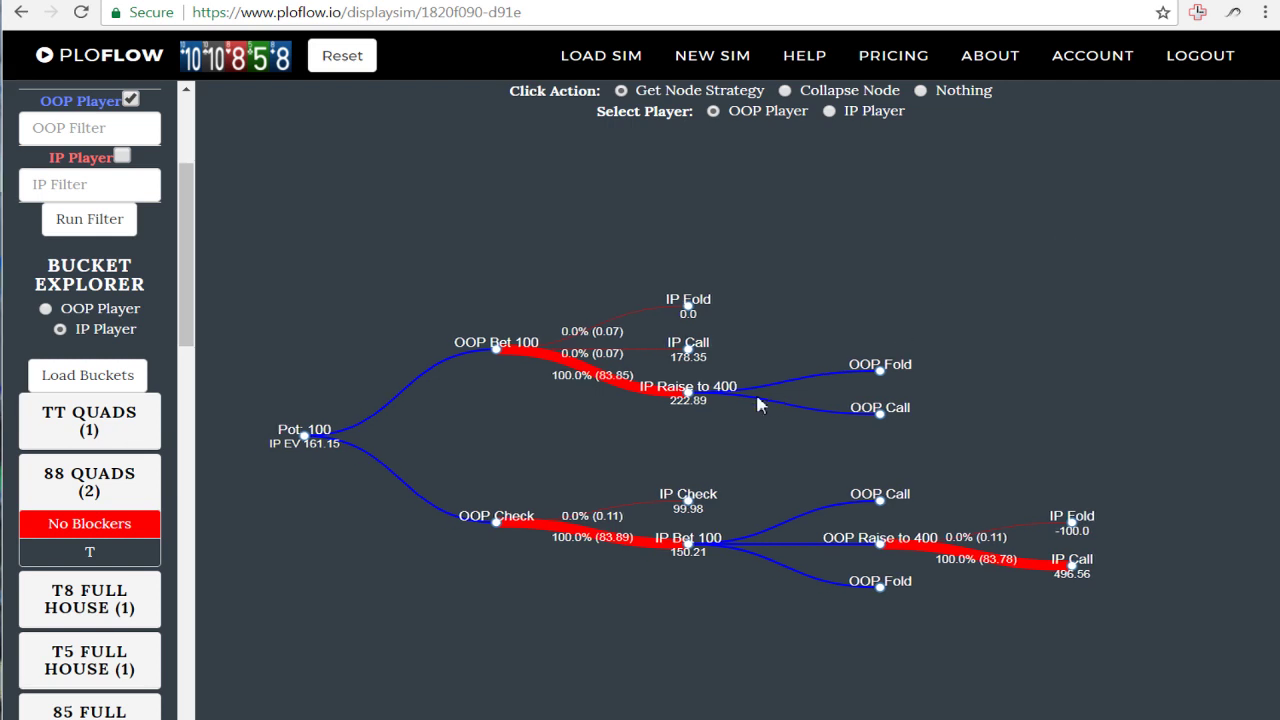
Step: Open the OOP player's node strategy table for the IP Raise to 400 node after OOP Bet 100
left_click(690, 395)
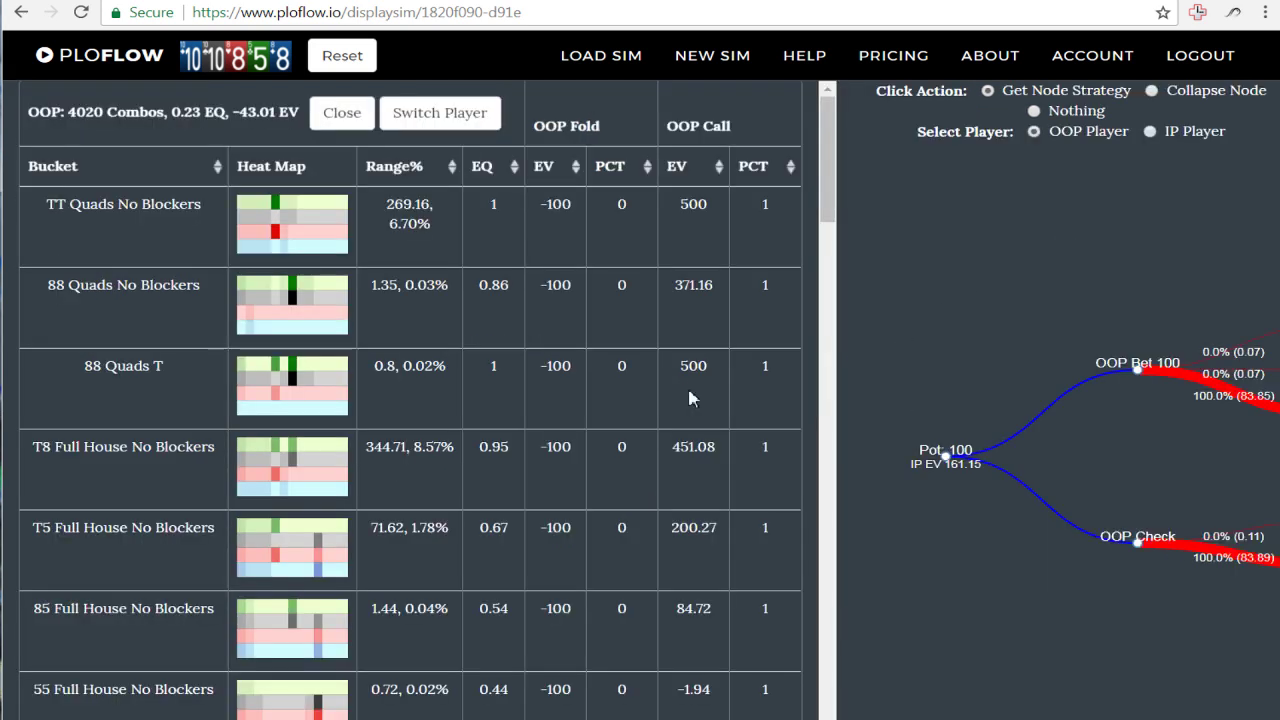
left_click(690, 398)
left_click_drag(1214, 466, 975, 465)
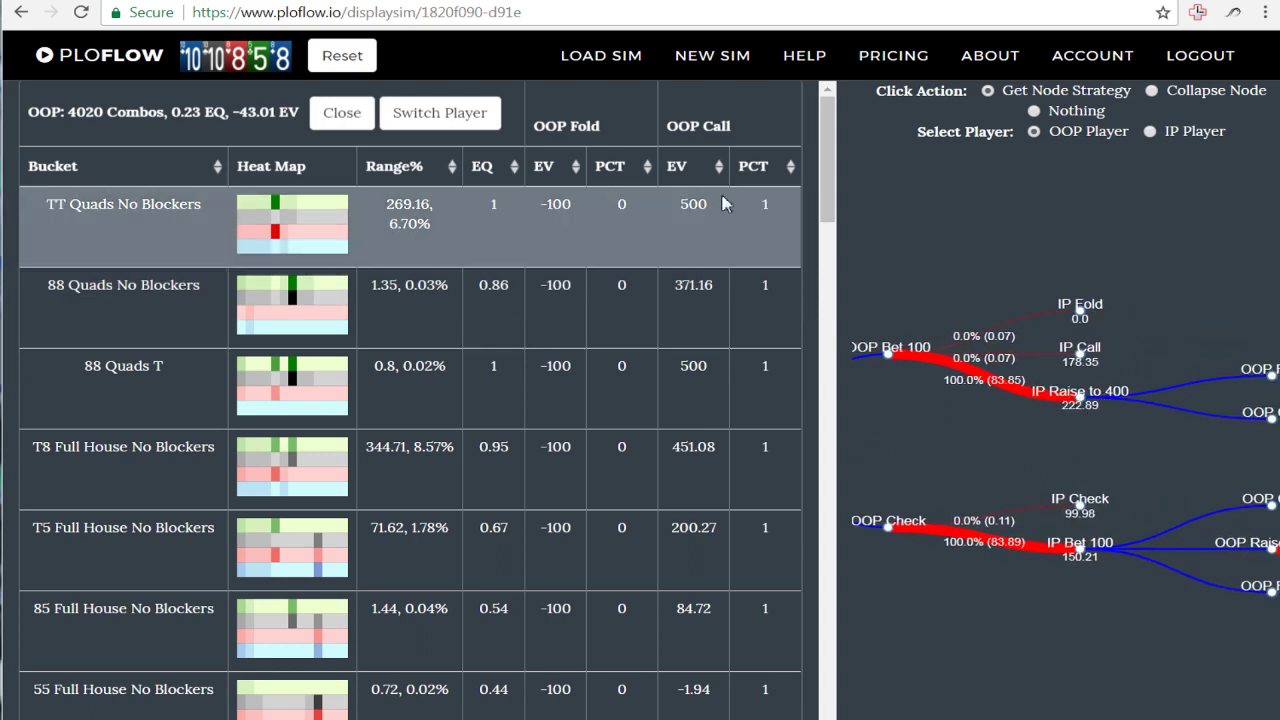
Step: Sort the strategy table by OOP Fold PCT, OOP Call PCT and descending Range%, and close the table
left_click(645, 178)
left_click(790, 172)
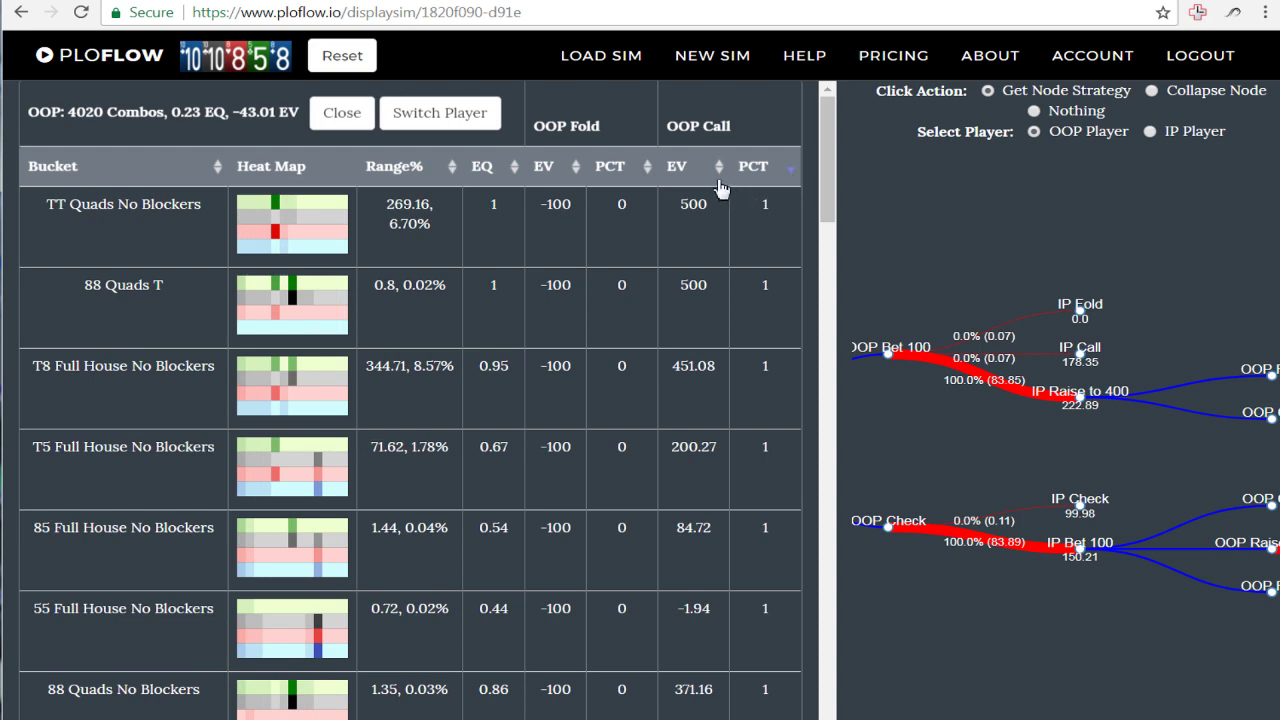
left_click(455, 178)
left_click(455, 178)
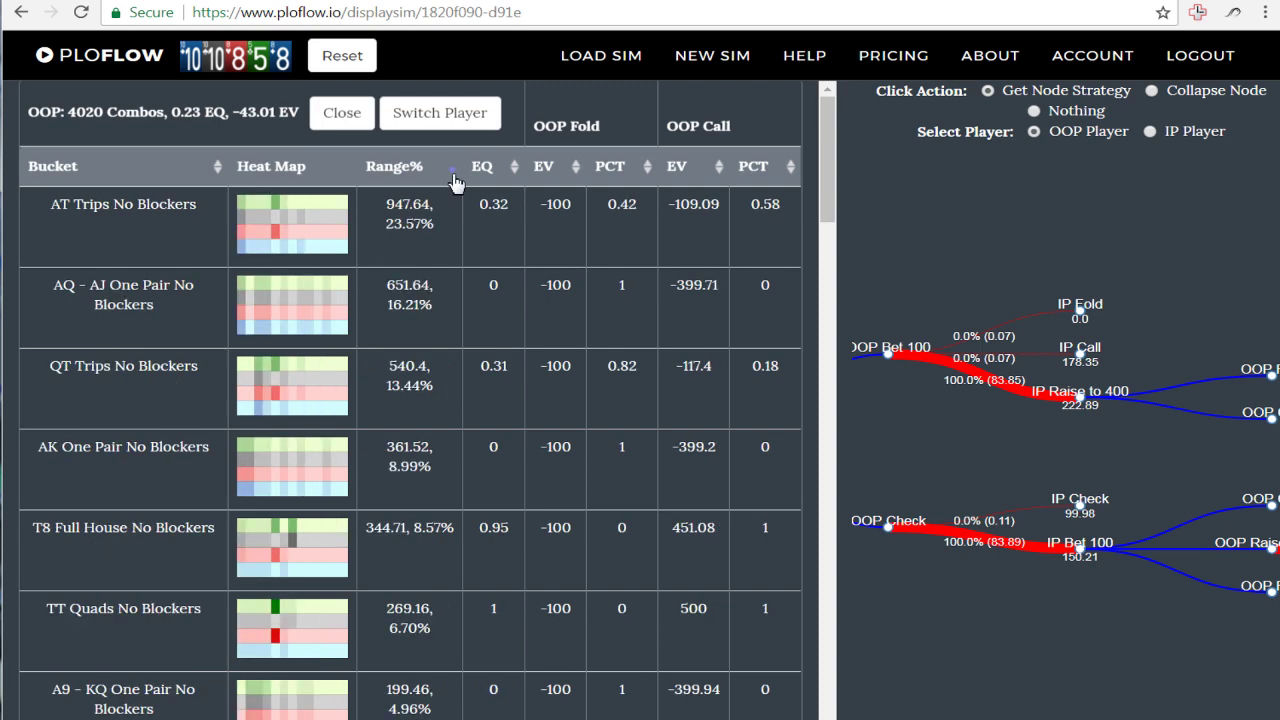
left_click(338, 113)
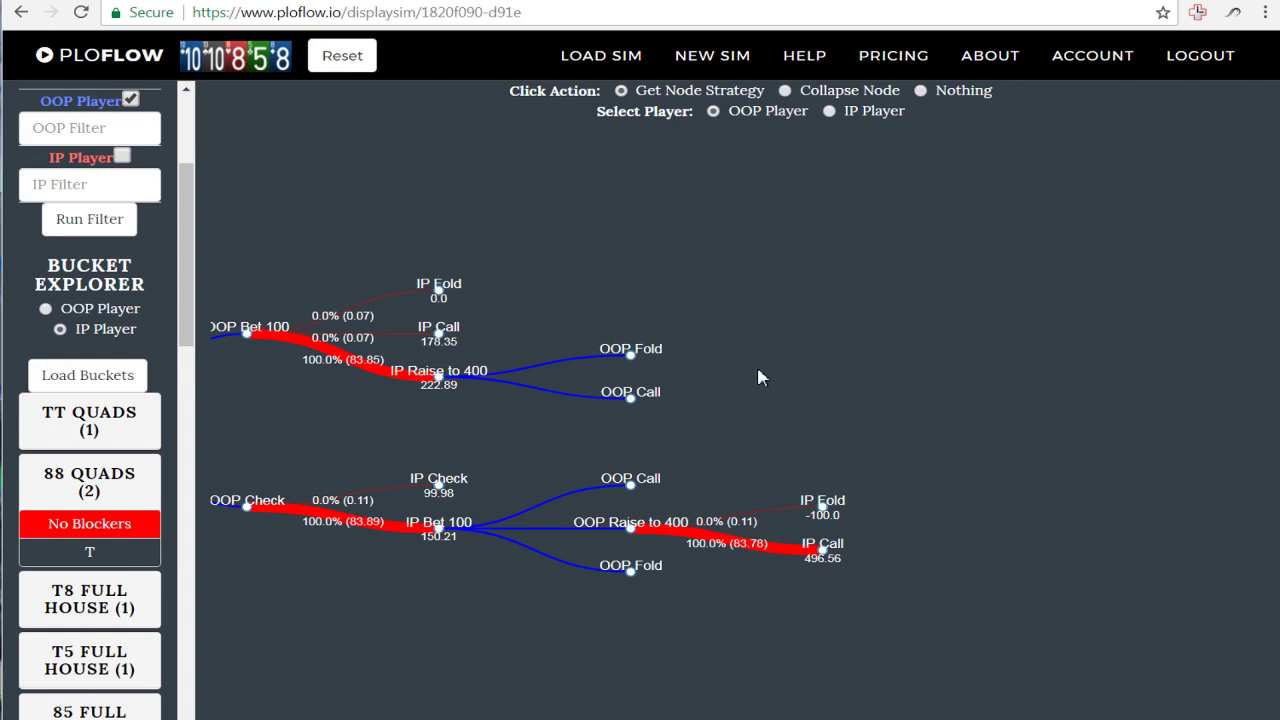
Step: Set the node click action to Collapse Node and collapse the IP Raise to 400 and OOP Bet 100 nodes
left_click_drag(757, 369, 890, 348)
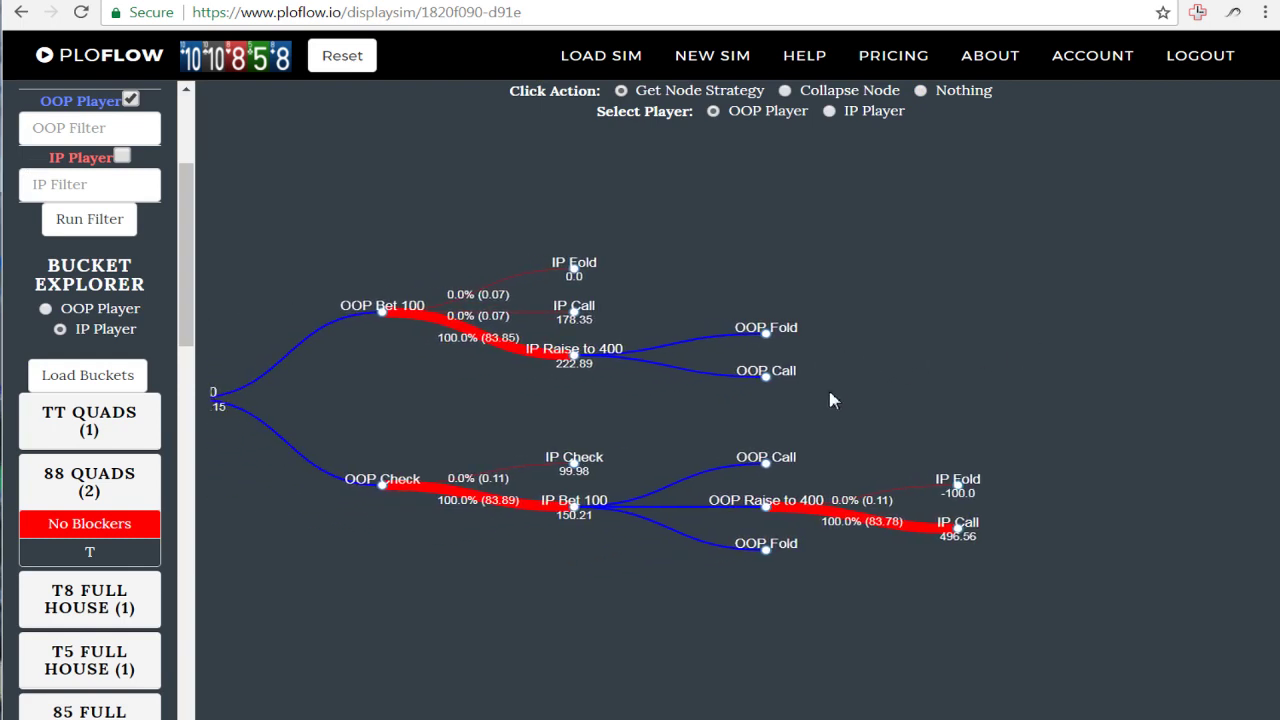
scroll(828, 400, "up", 4)
scroll(828, 400, "down", 4)
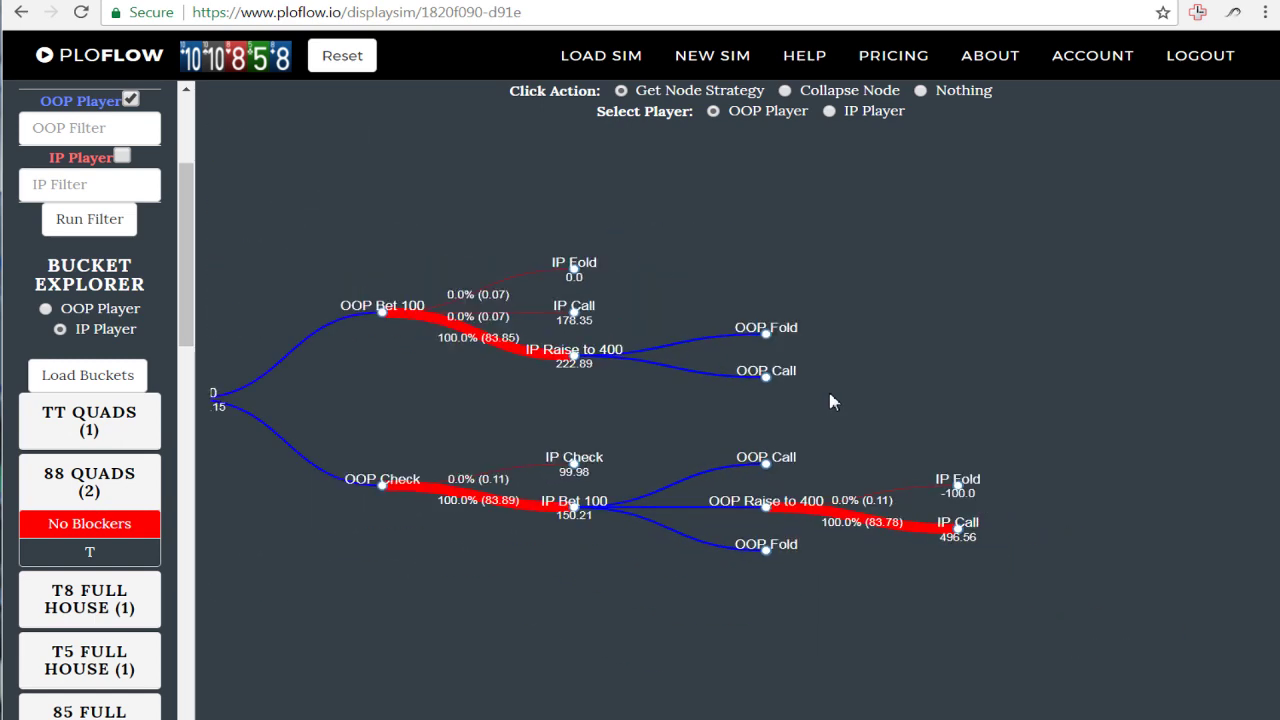
scroll(830, 396, "up", 3)
scroll(830, 396, "down", 1)
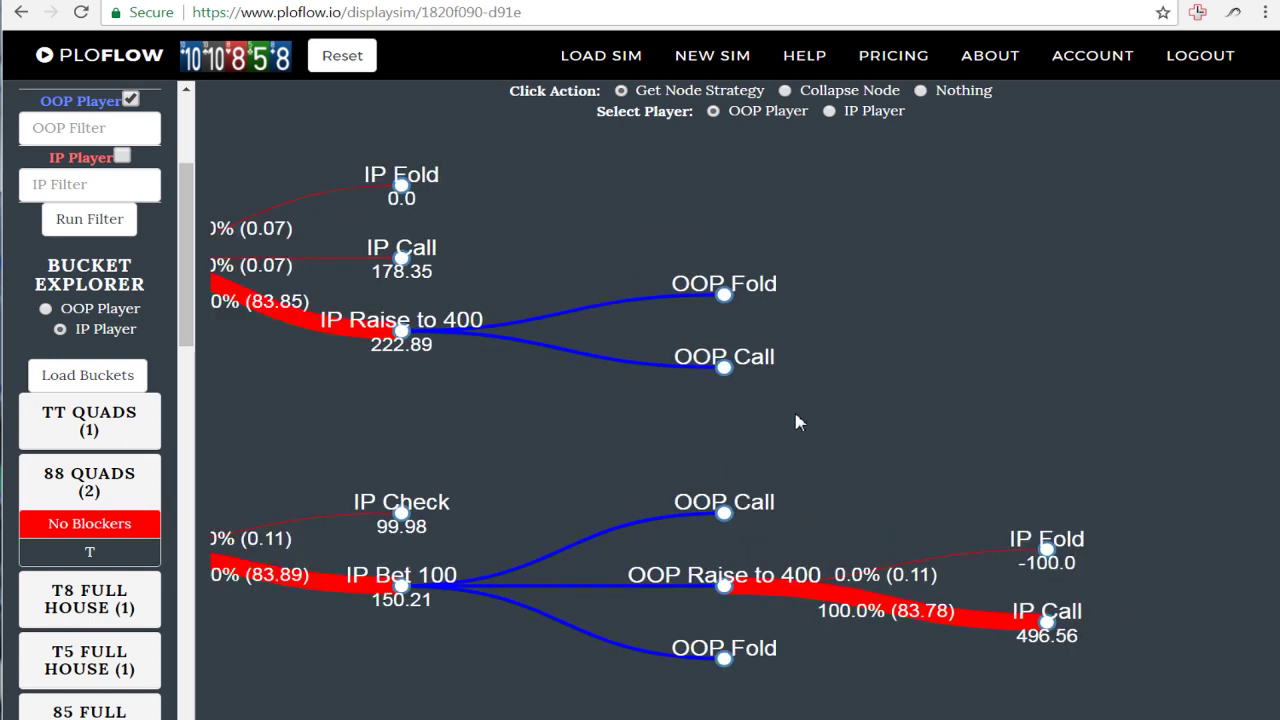
left_click_drag(670, 432, 1037, 450)
mouse_move(565, 436)
left_mouse_down()
mouse_move(887, 450)
mouse_move(720, 449)
mouse_move(686, 480)
mouse_move(674, 466)
left_mouse_up()
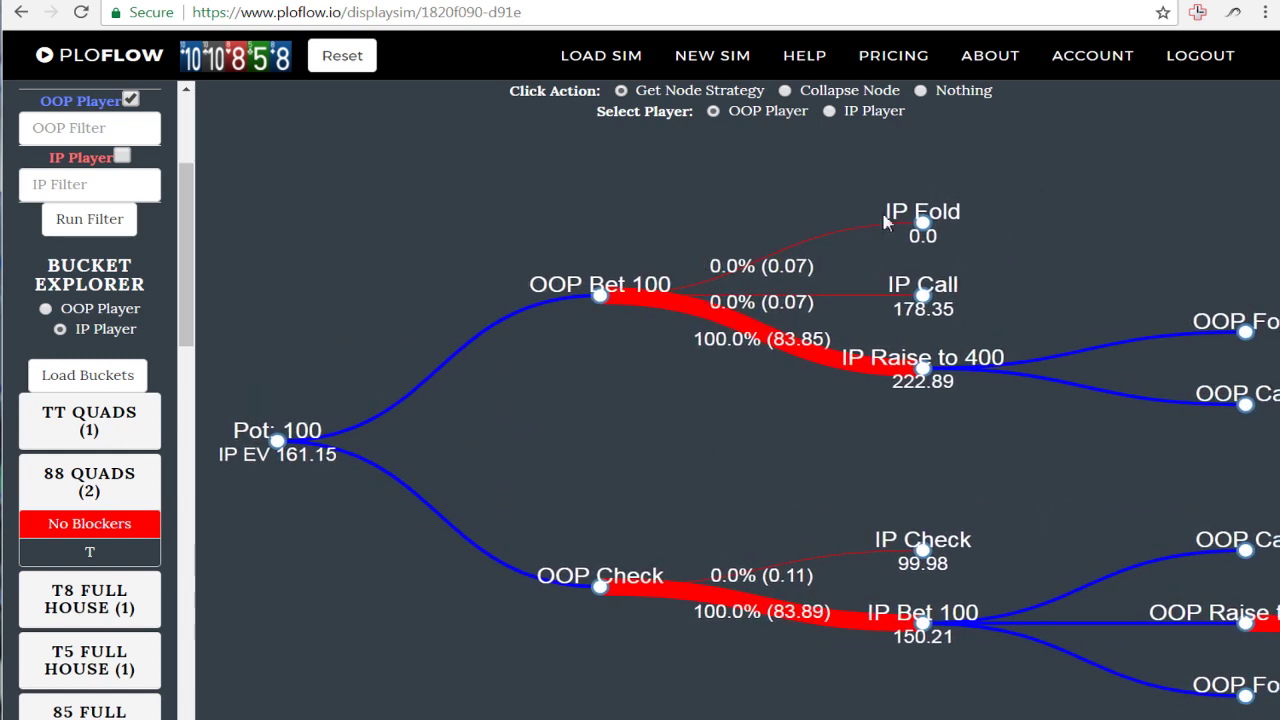
left_click(826, 96)
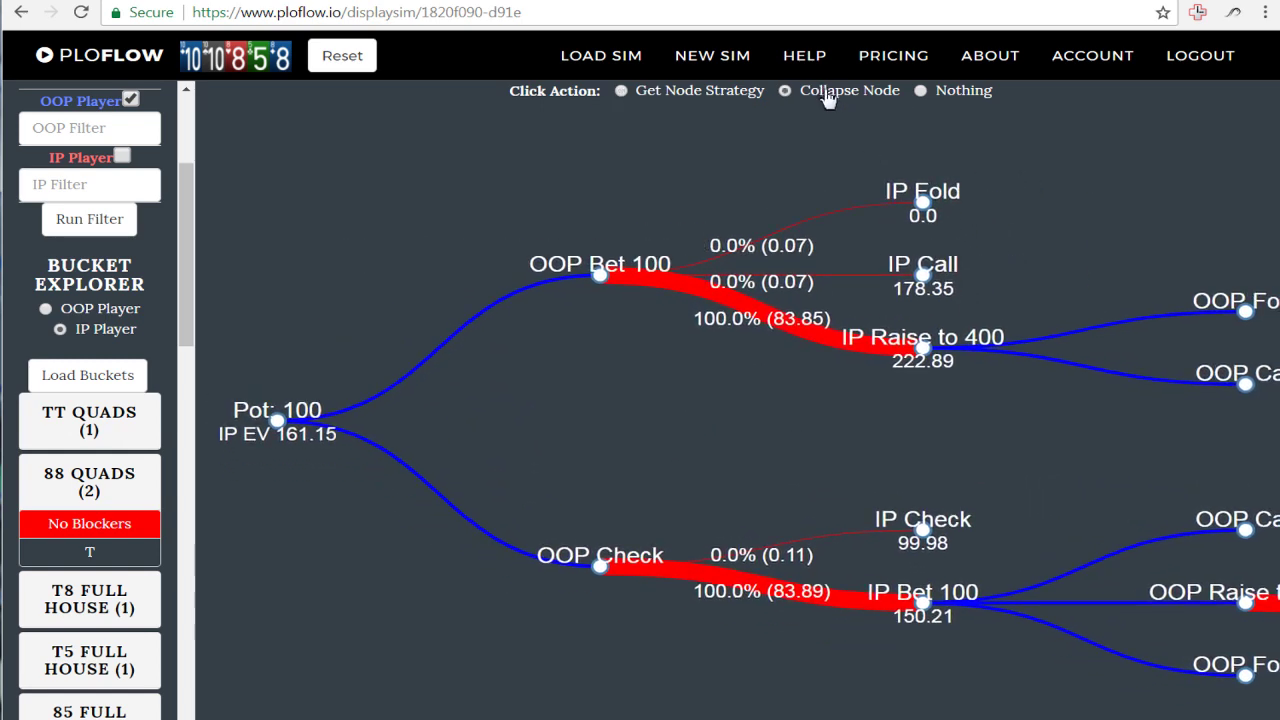
left_click(932, 352)
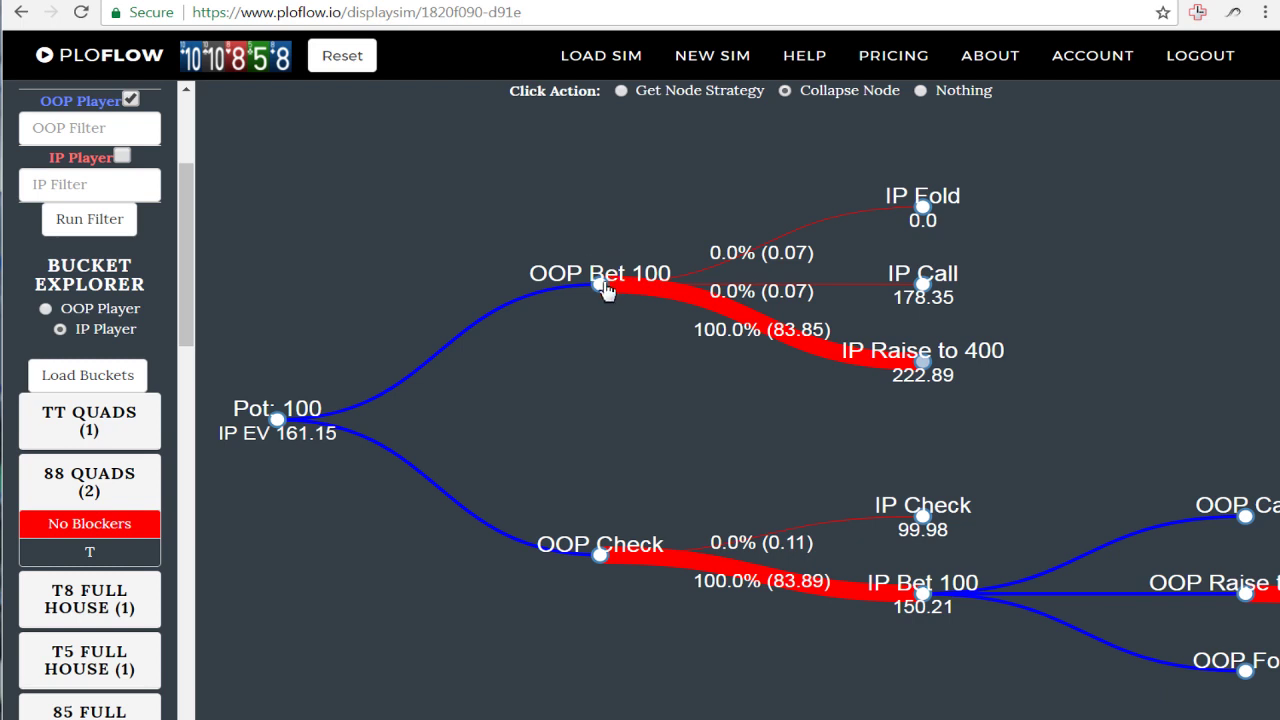
left_click(602, 285)
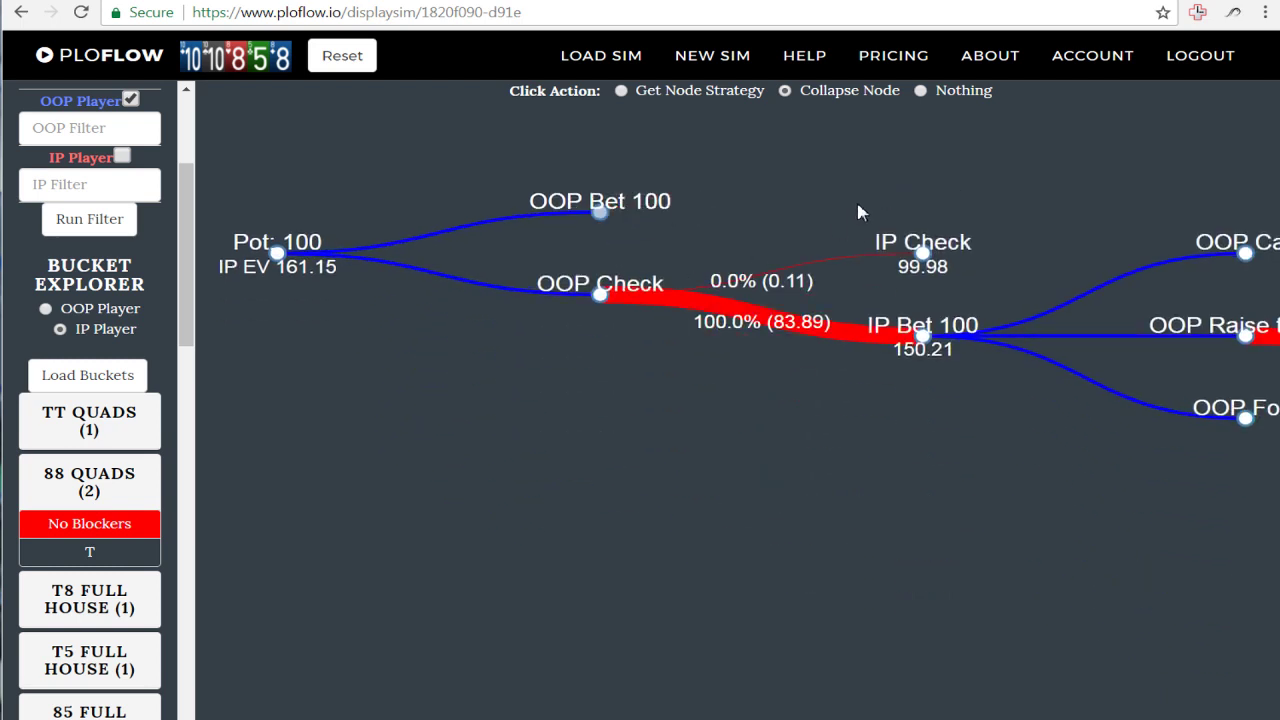
Step: Set the node click action to Nothing and reset the decision tree to both players' full ranges
left_click(955, 91)
left_click_drag(922, 253, 930, 310)
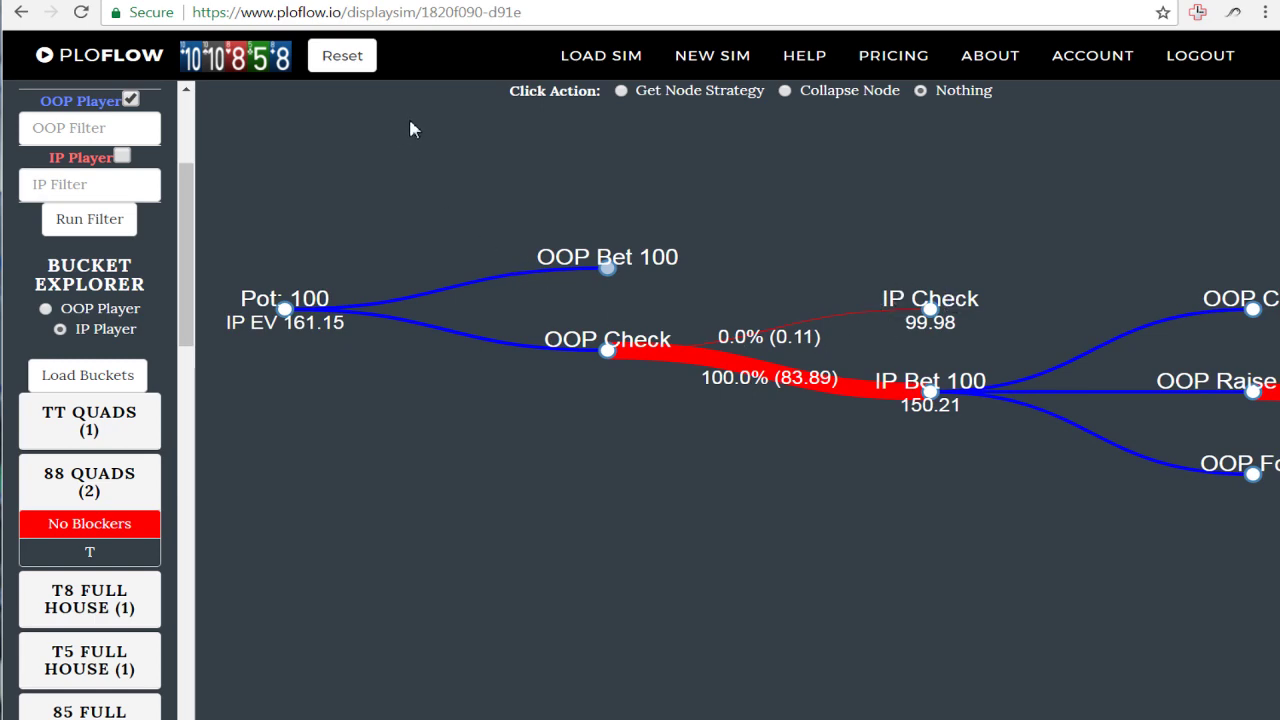
left_click(342, 57)
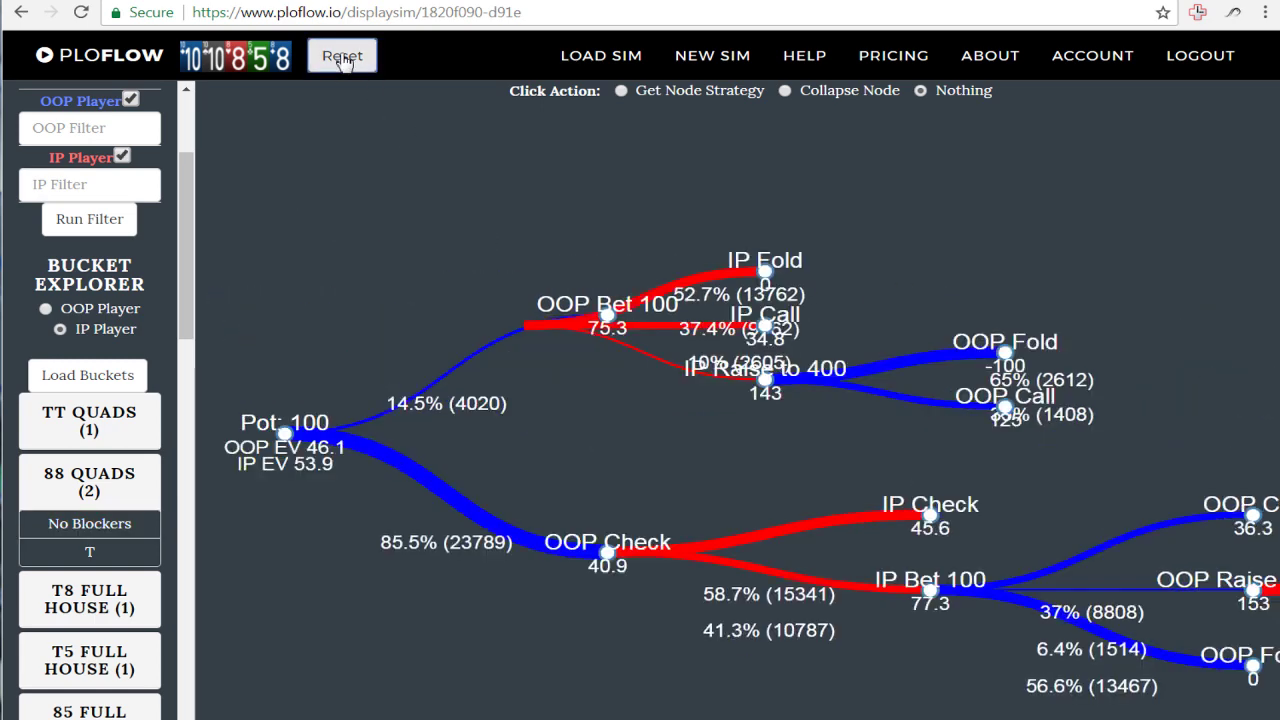